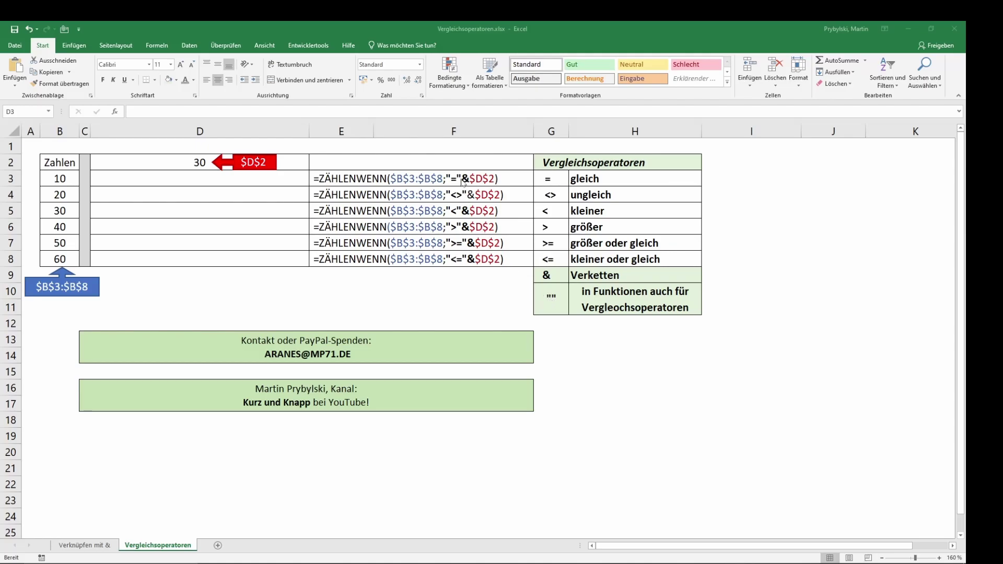
Enter =ZÄHLENWENN($B$3:$B$8;=D2) in D3, which makes Excel report a formula problem.
{"action": "left_click", "coordinate": [193, 183]}
{"action": "type", "text": "="}
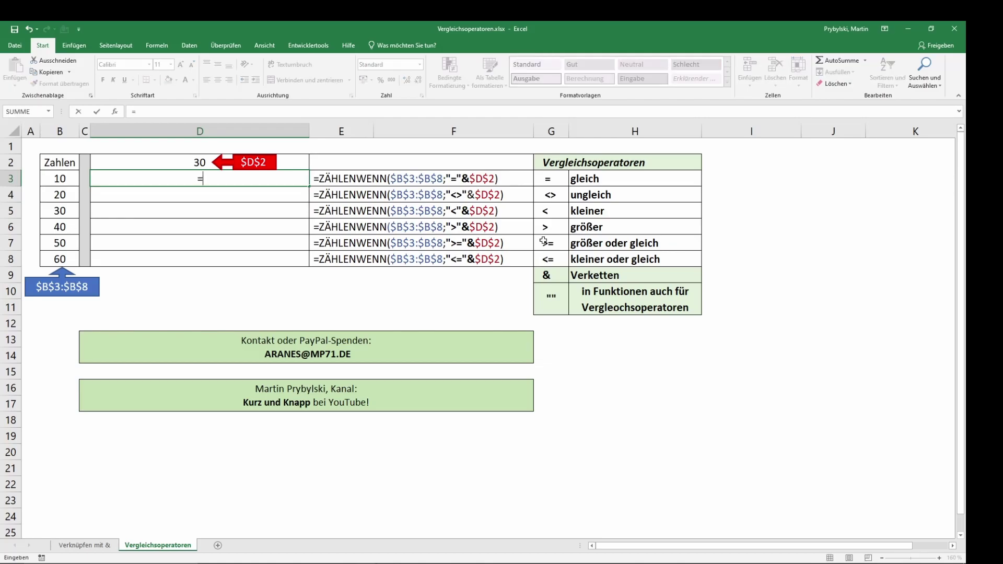
{"action": "type", "text": "Zäh"}
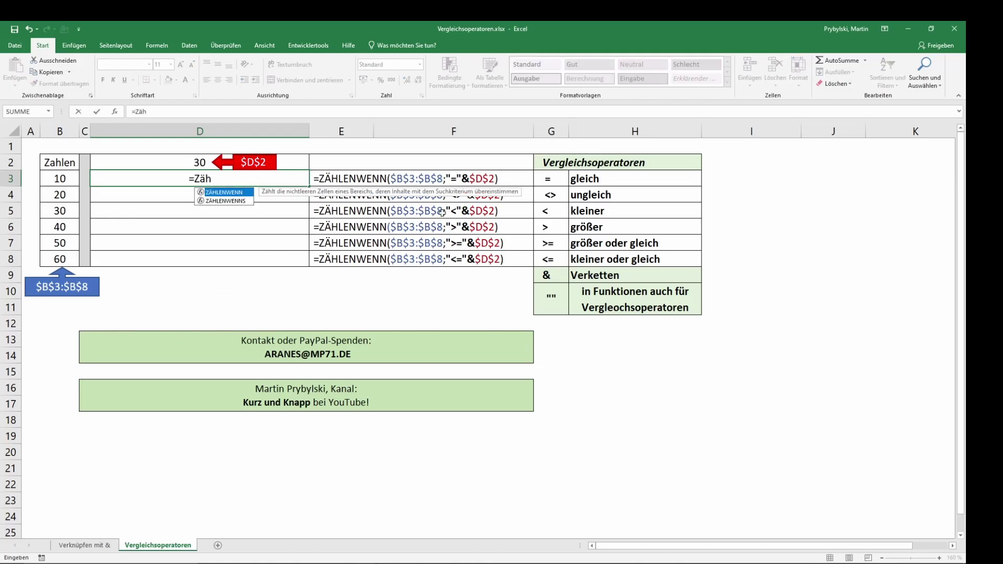
{"action": "double_click", "coordinate": [232, 192]}
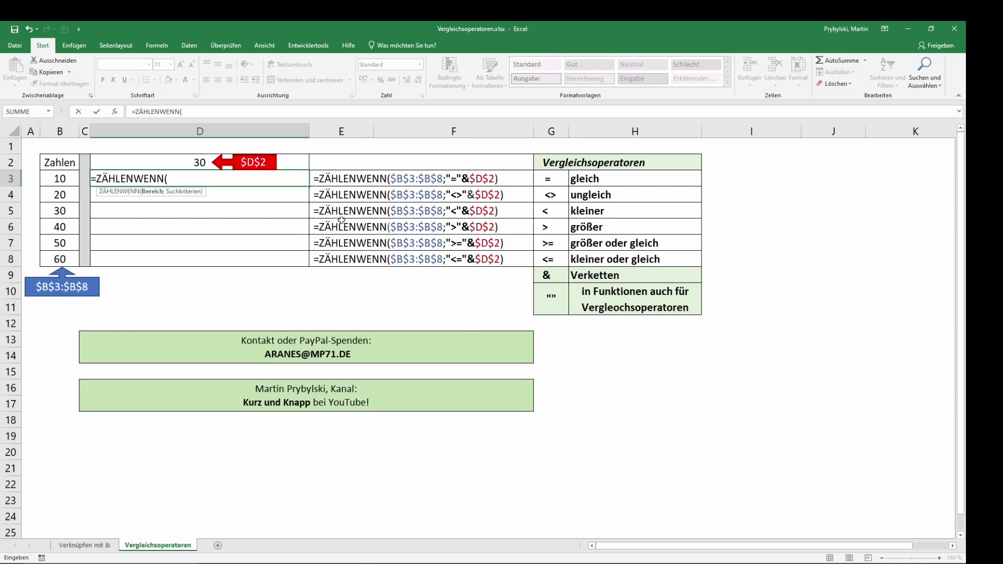
{"action": "left_click_drag", "start_coordinate": [55, 178], "coordinate": [56, 258]}
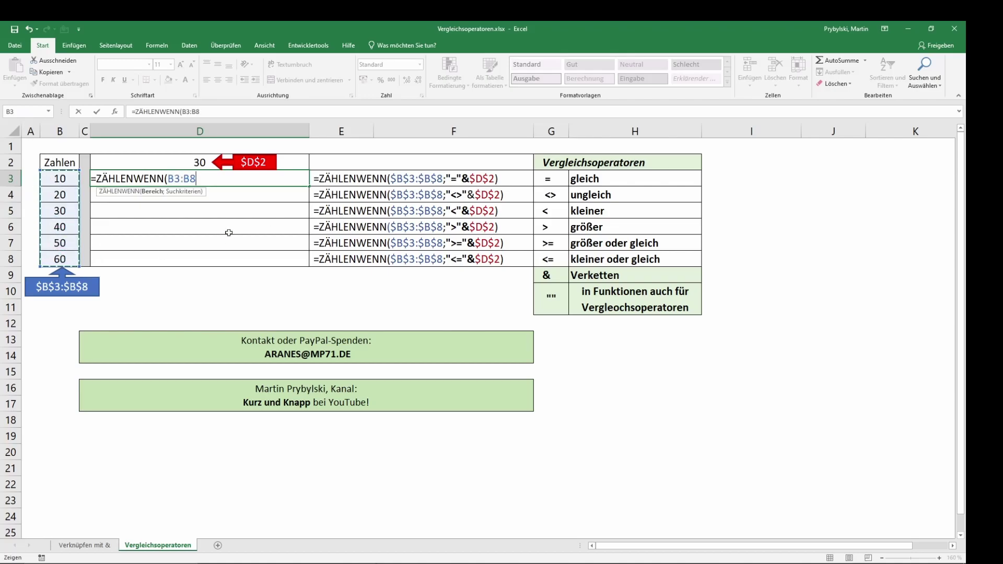
{"action": "key", "text": "F4"}
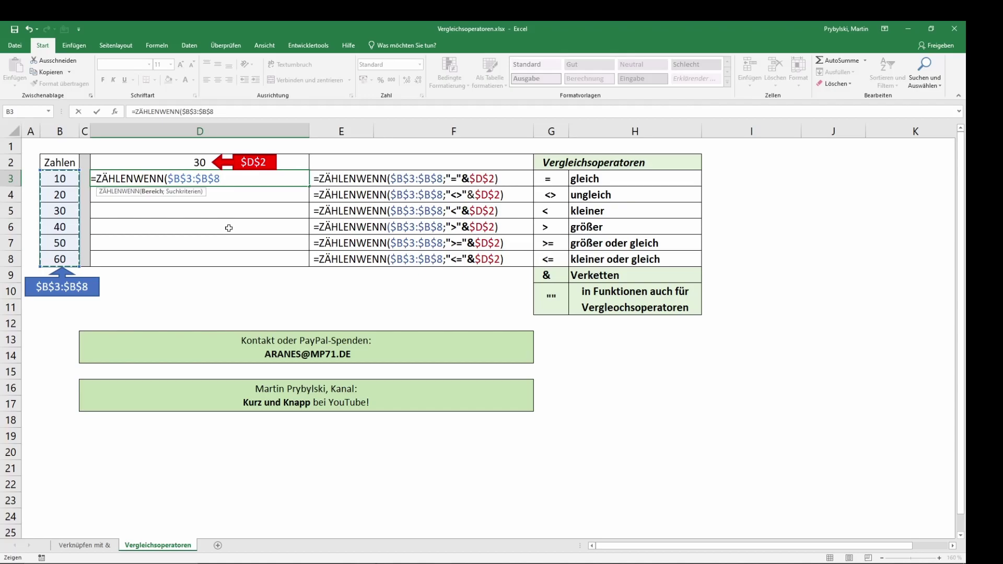
{"action": "type", "text": ";"}
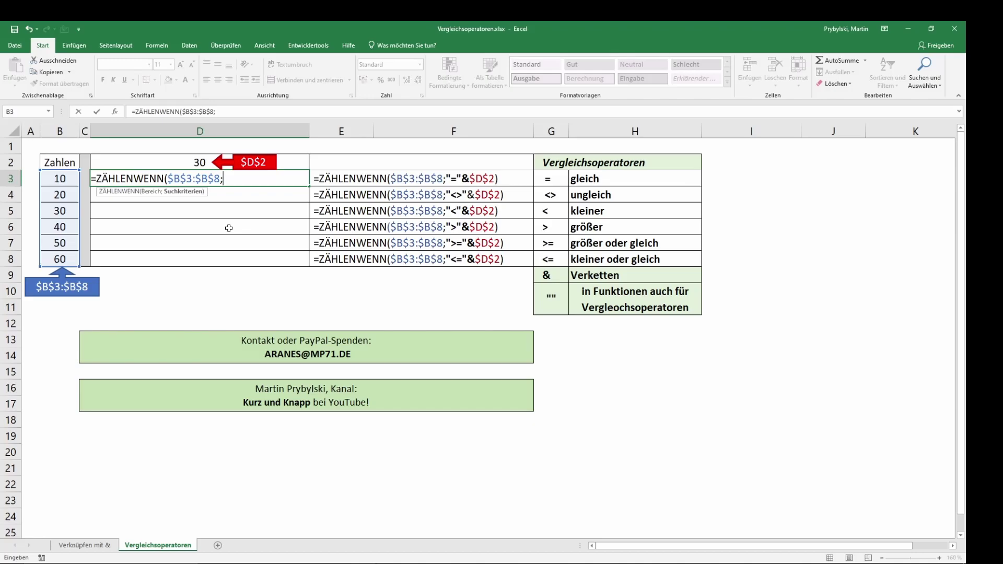
{"action": "type", "text": "="}
{"action": "left_click", "coordinate": [195, 165]}
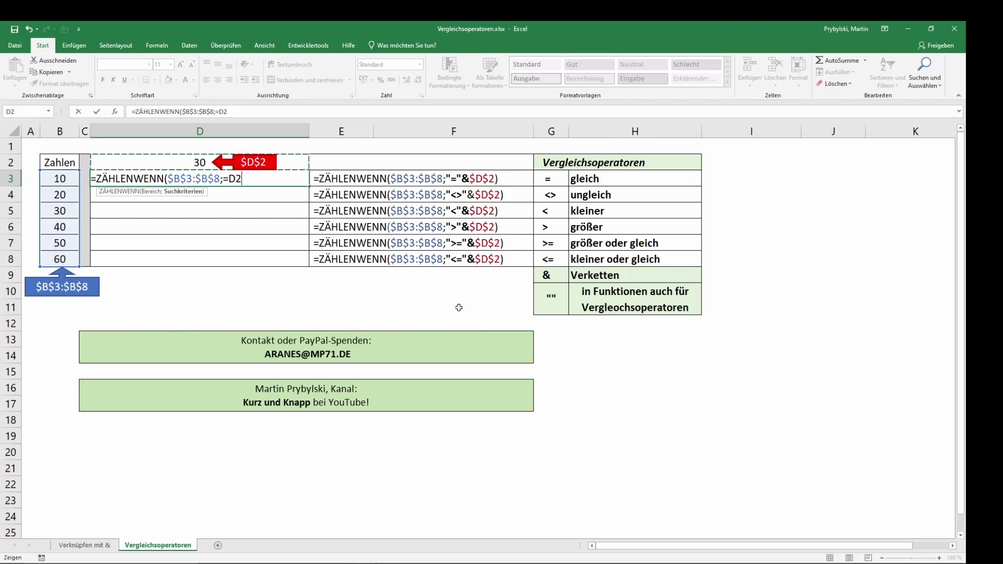
{"action": "type", "text": ")"}
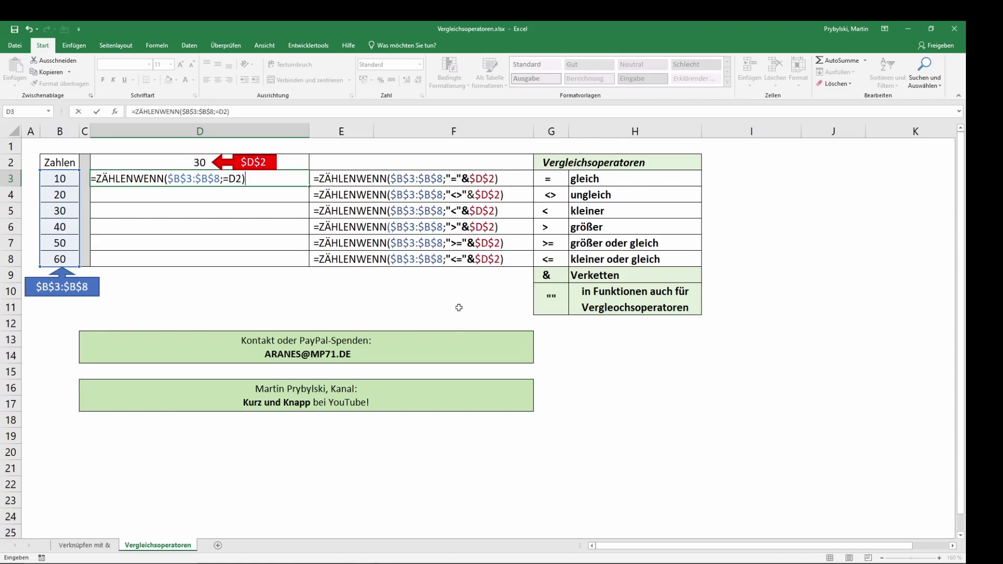
{"action": "key", "text": "Return"}
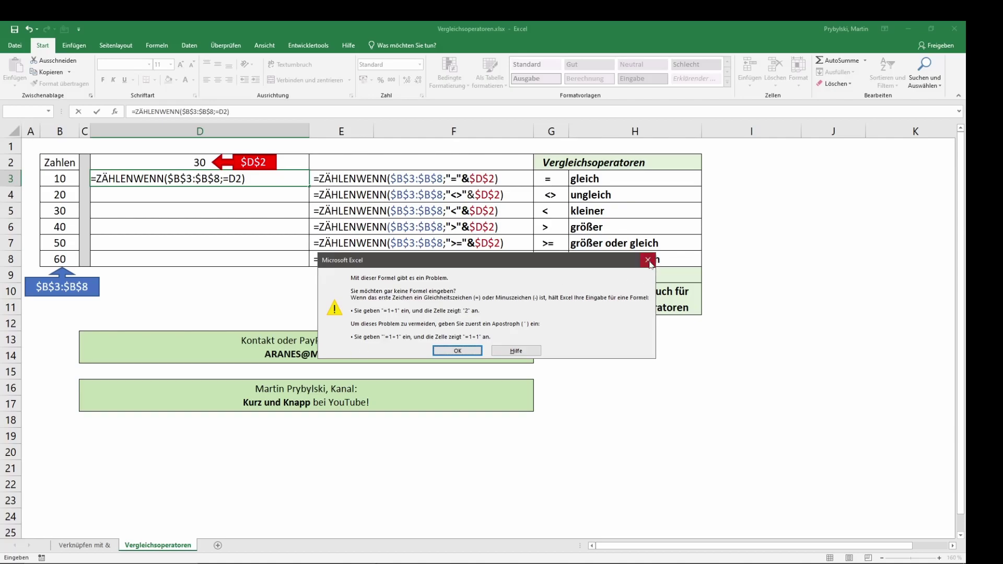
Dismiss the warning and fix D3 to =ZÄHLENWENN($B$3:$B$8;"="&$D$2), returning 1.
{"action": "left_click", "coordinate": [648, 260]}
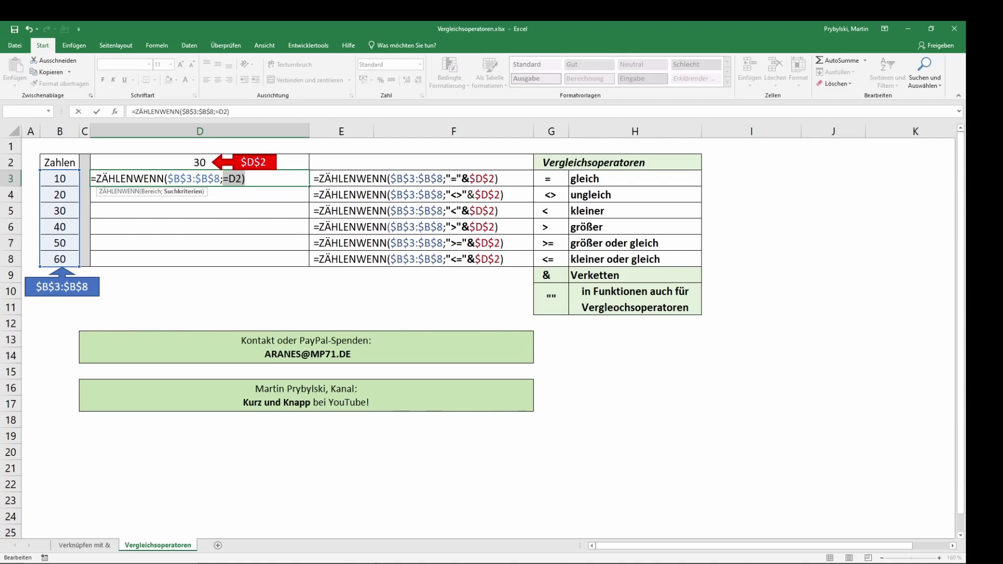
{"action": "key", "text": "Delete"}
{"action": "type", "text": "\""}
{"action": "type", "text": "="}
{"action": "type", "text": "\""}
{"action": "type", "text": "&"}
{"action": "left_click", "coordinate": [203, 162]}
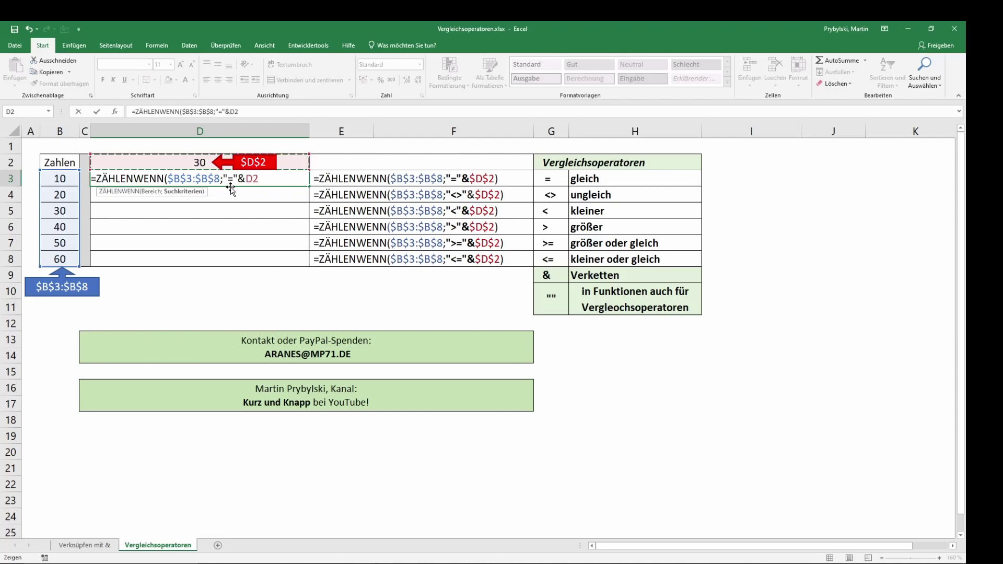
{"action": "key", "text": "F4"}
{"action": "type", "text": ")"}
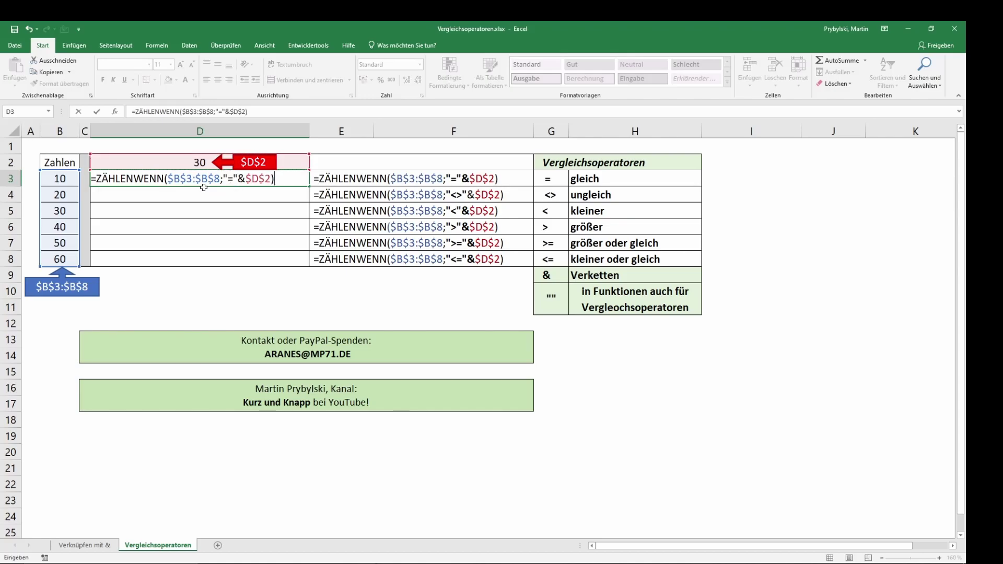
{"action": "key", "text": "Return"}
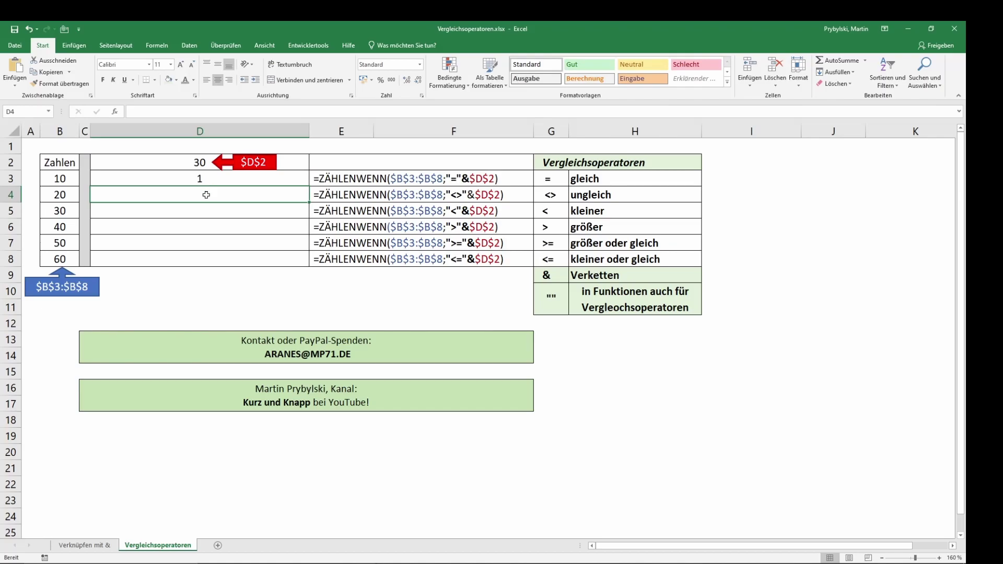
Enter =ZÄHLENWENN($B$3:$B$8;"<>"&$D$2) in D4 to count values not equal to D2, returning 5.
{"action": "type", "text": "=zä"}
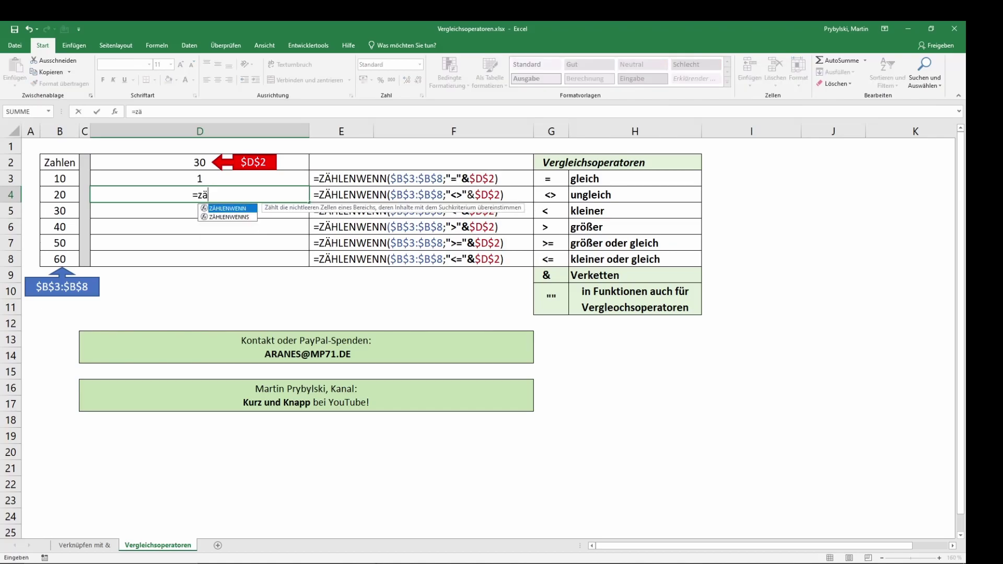
{"action": "type", "text": "hl"}
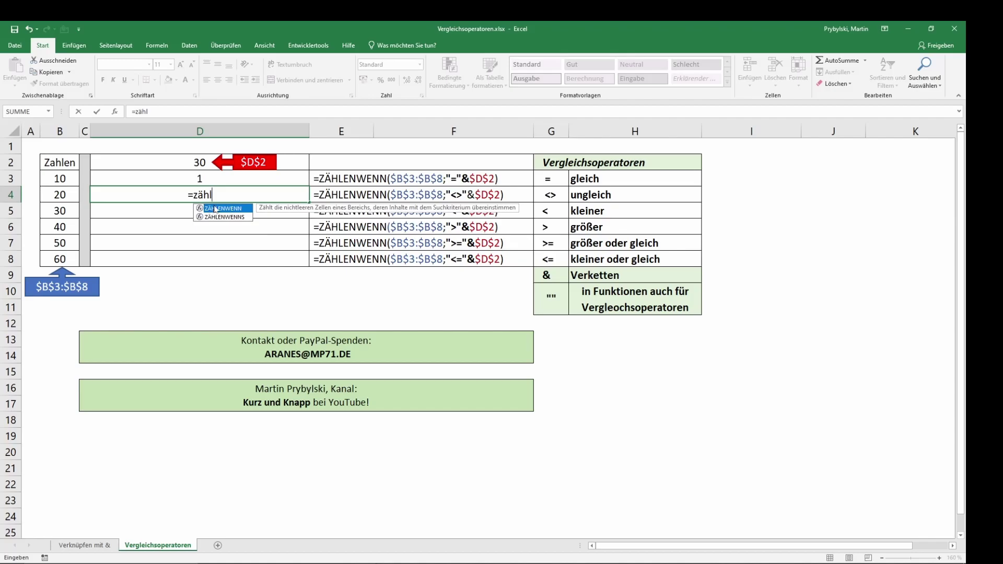
{"action": "double_click", "coordinate": [217, 208]}
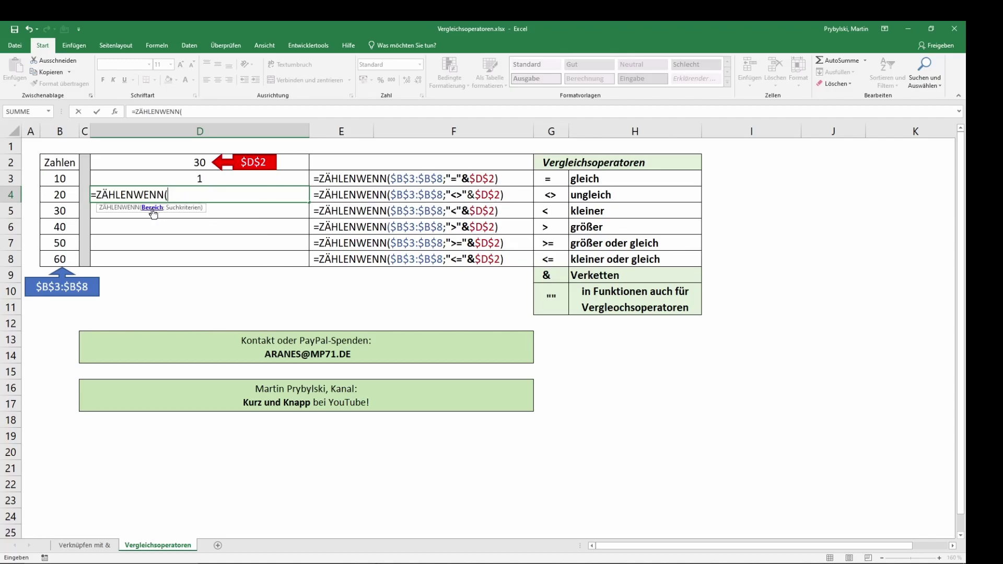
{"action": "left_click_drag", "start_coordinate": [67, 178], "coordinate": [63, 259]}
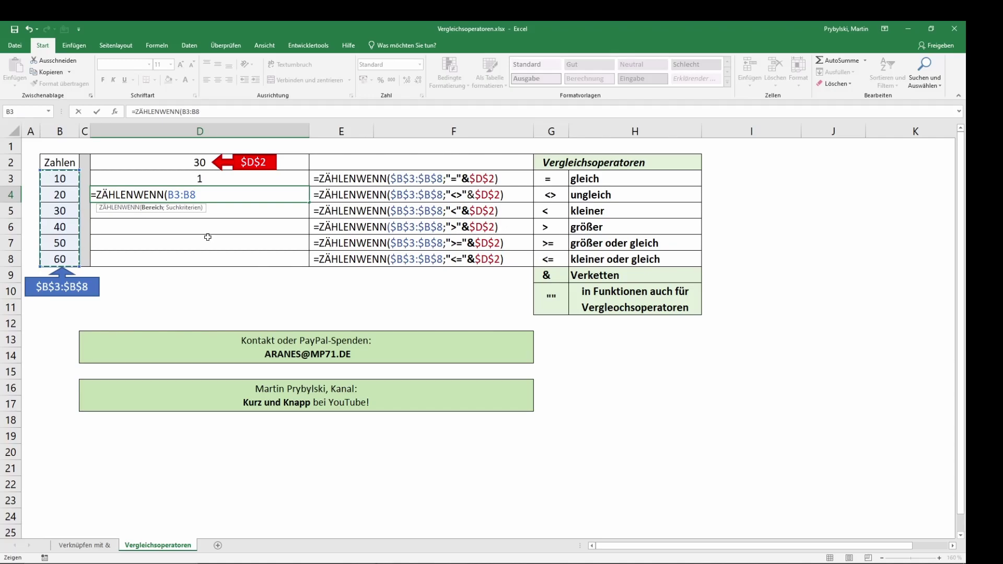
{"action": "key", "text": "F4"}
{"action": "type", "text": "$B$8;"}
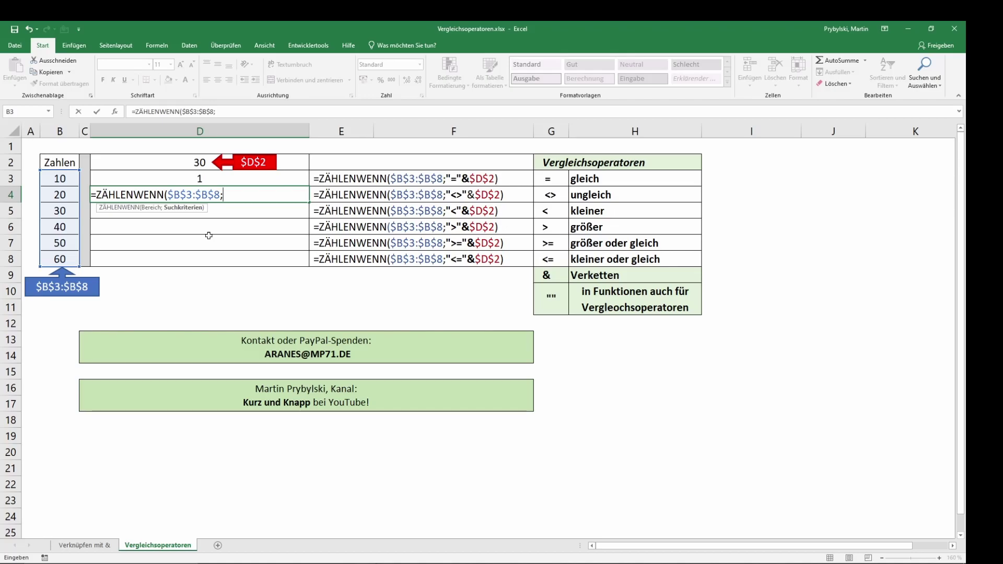
{"action": "type", "text": "\""}
{"action": "type", "text": "<"}
{"action": "type", "text": ">\""}
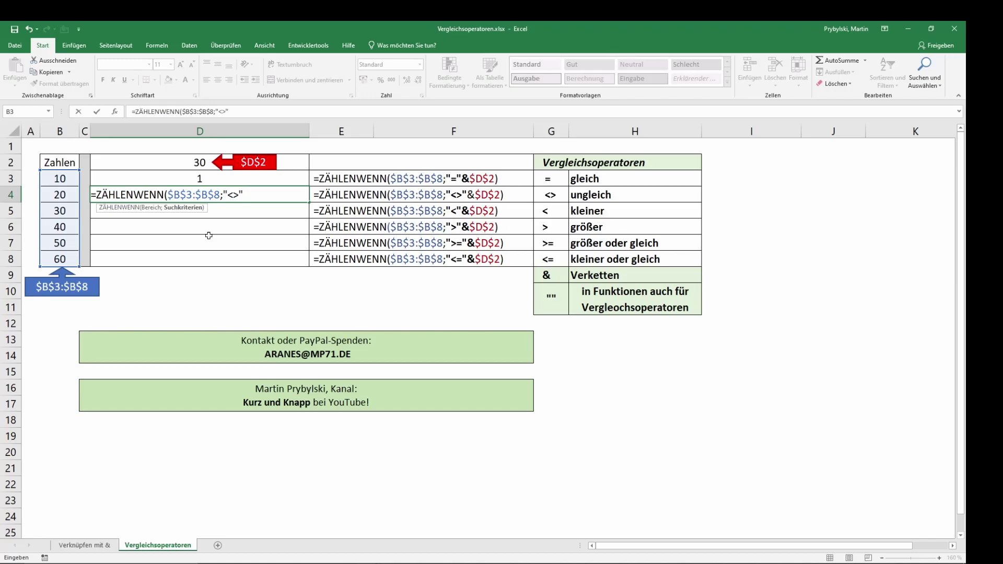
{"action": "type", "text": "&"}
{"action": "left_click", "coordinate": [199, 165]}
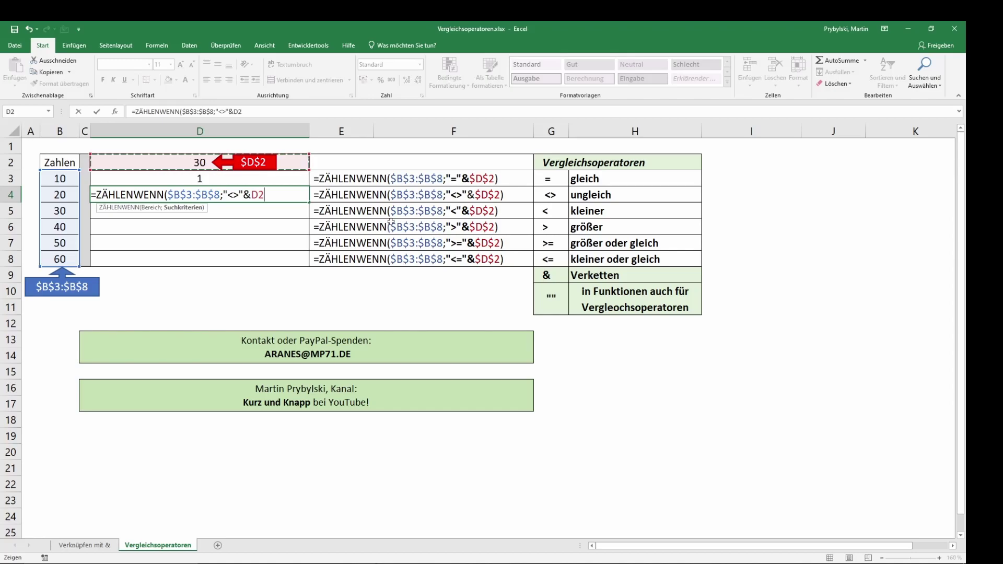
{"action": "key", "text": "F4"}
{"action": "key", "text": "Return"}
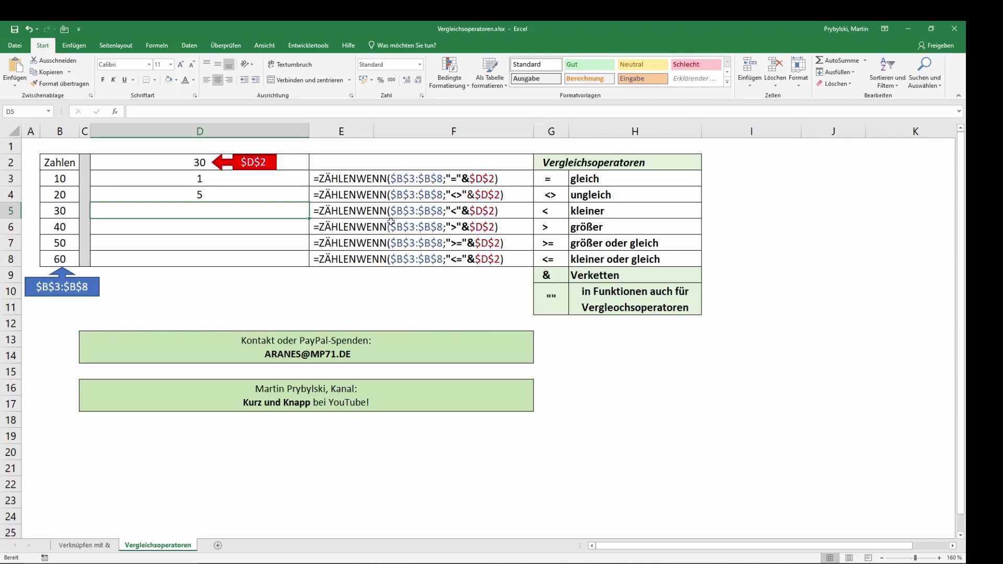
Copy the D4 formula into D5 and change "<>" to "<", giving 2.
{"action": "left_click", "coordinate": [232, 194]}
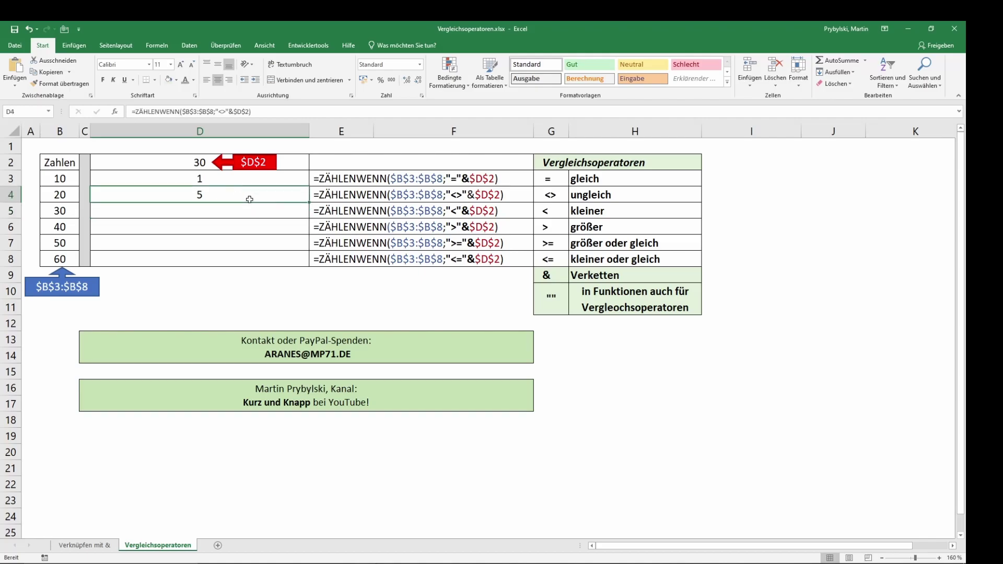
{"action": "left_click_drag", "start_coordinate": [309, 202], "coordinate": [309, 216]}
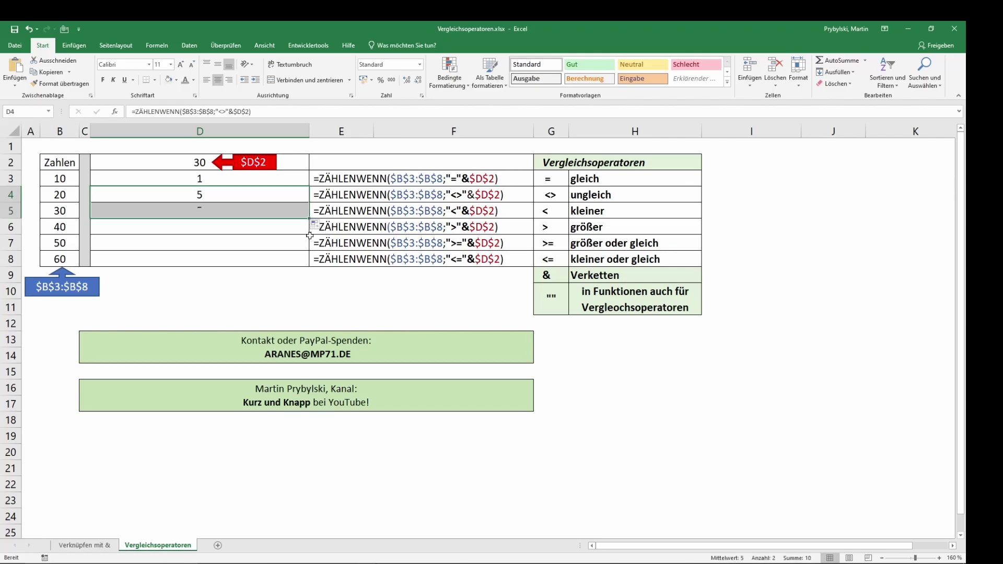
{"action": "double_click", "coordinate": [199, 215]}
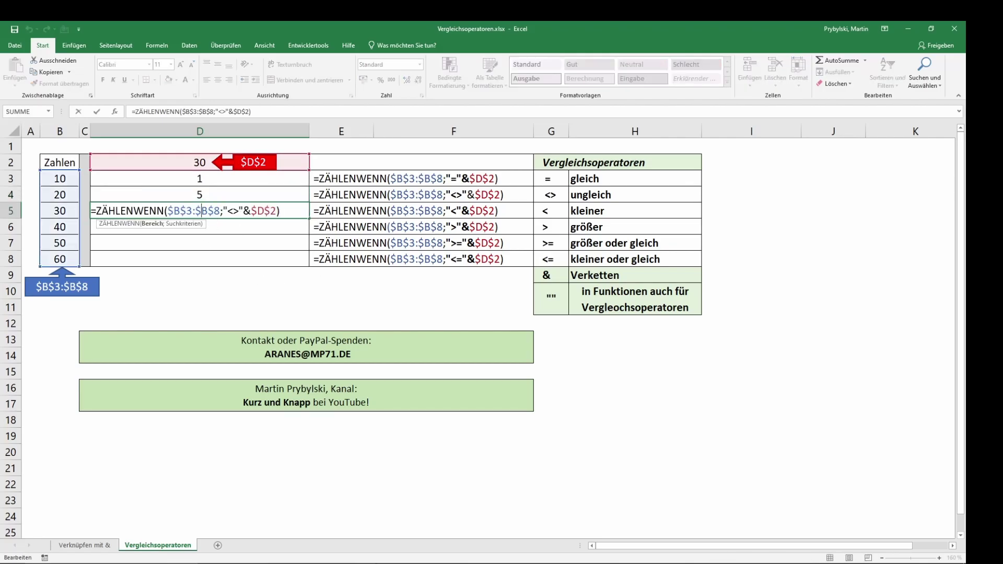
{"action": "left_click_drag", "start_coordinate": [172, 210], "coordinate": [264, 211]}
{"action": "left_click_drag", "start_coordinate": [228, 210], "coordinate": [239, 211]}
{"action": "left_click", "coordinate": [239, 211]}
{"action": "key", "text": "BackSpace"}
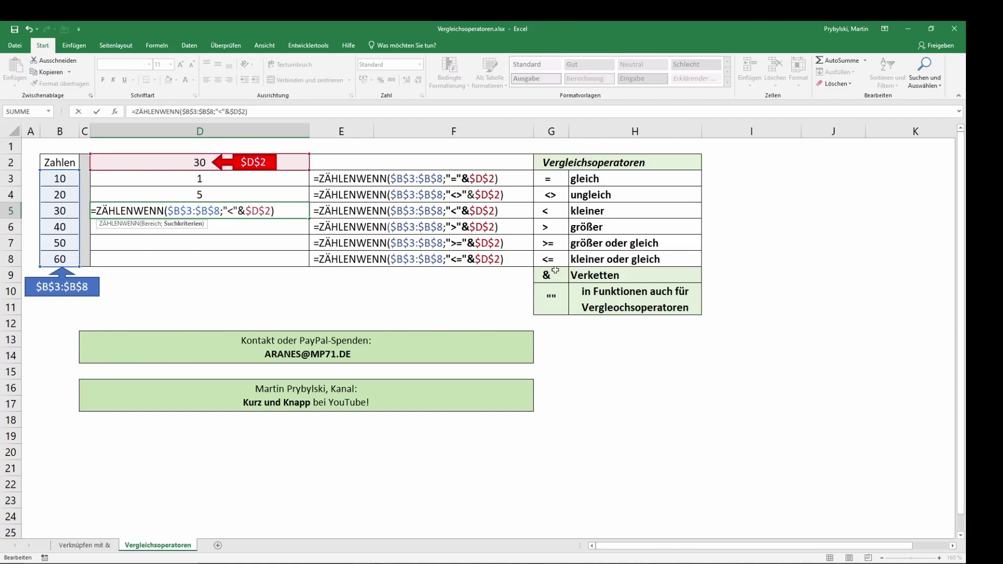
{"action": "key", "text": "Return"}
{"action": "left_click", "coordinate": [203, 211]}
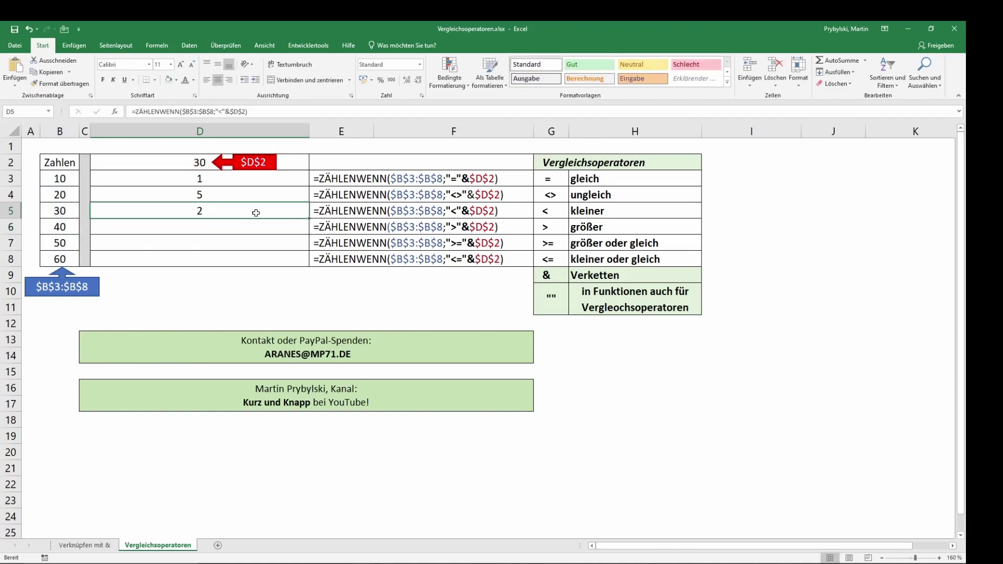
Copy the D5 formula into D6 and replace "<" with ">", giving 3.
{"action": "left_click_drag", "start_coordinate": [301, 217], "coordinate": [302, 232]}
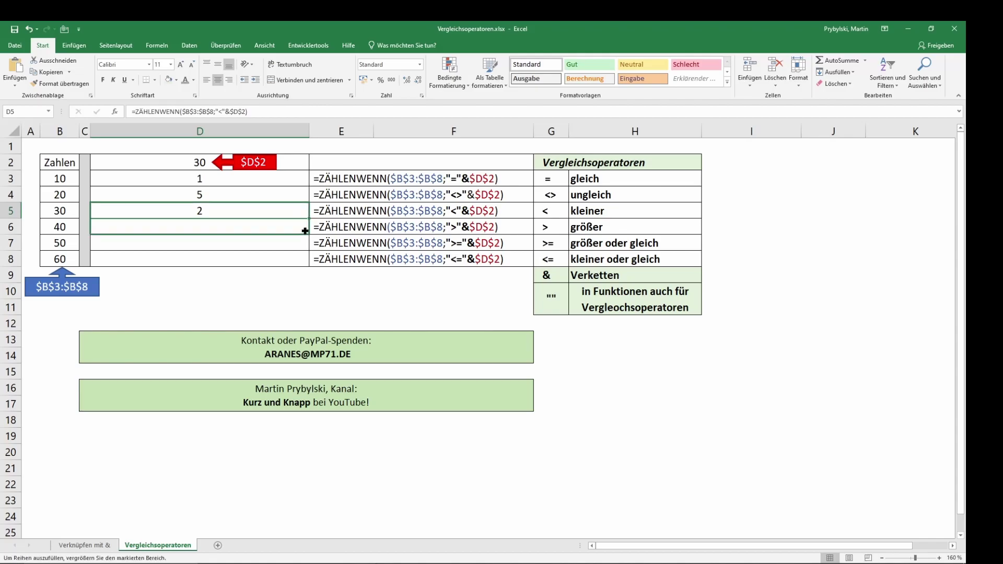
{"action": "double_click", "coordinate": [208, 226]}
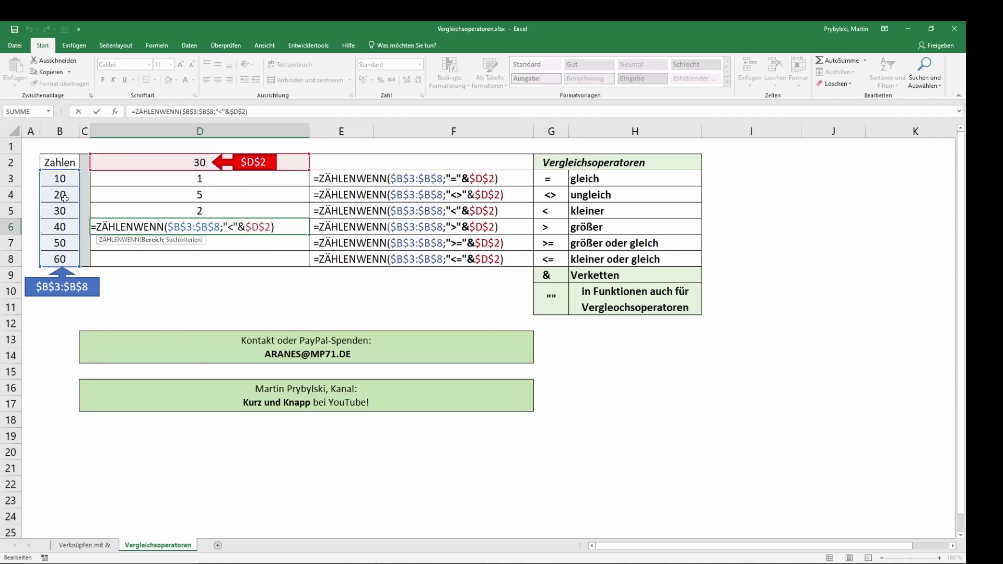
{"action": "double_click", "coordinate": [231, 226]}
{"action": "type", "text": ">"}
{"action": "key", "text": "Return"}
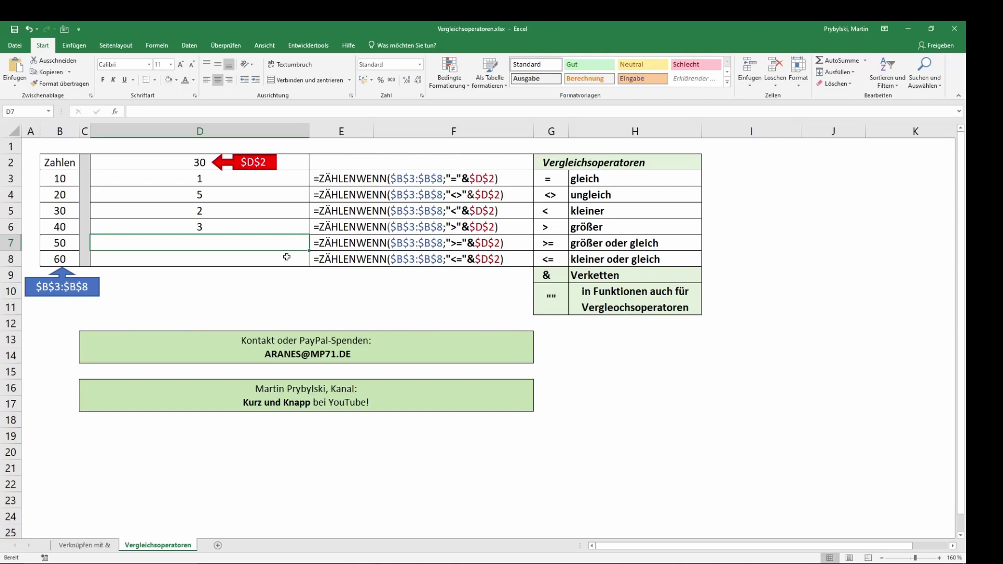
{"action": "left_click", "coordinate": [269, 230]}
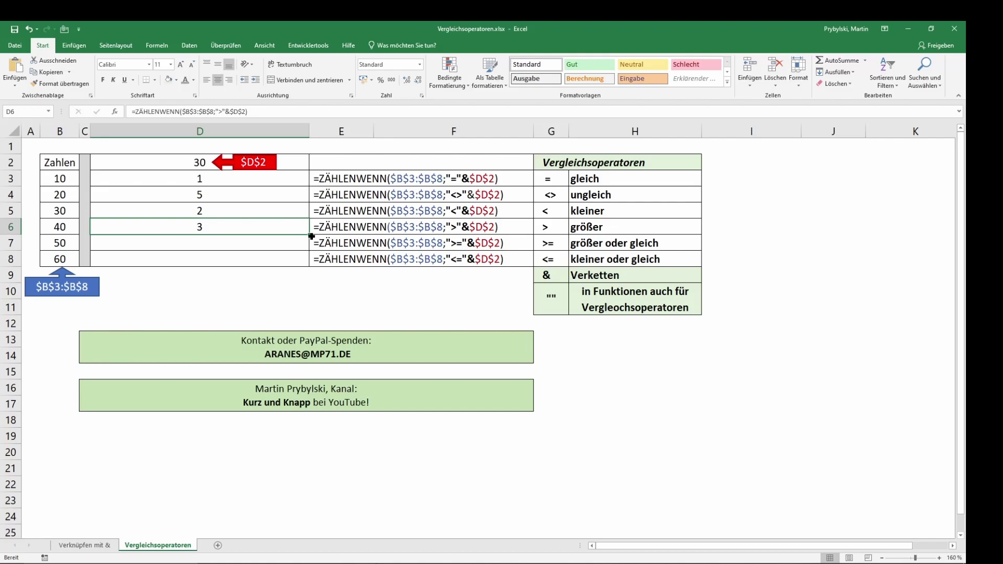
Copy the D6 formula into D7 and change ">" to ">=", giving 4.
{"action": "left_click_drag", "start_coordinate": [309, 234], "coordinate": [310, 245]}
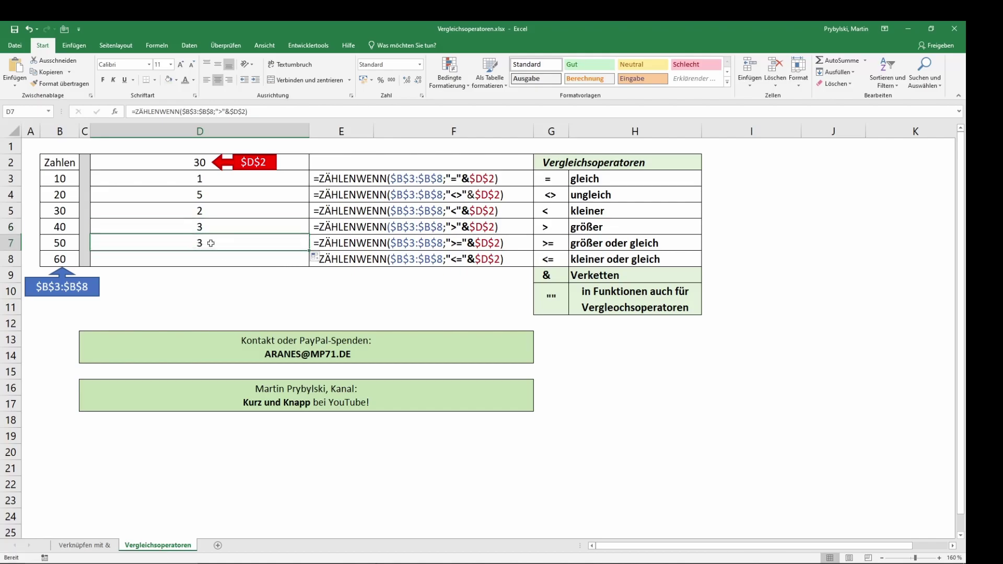
{"action": "double_click", "coordinate": [207, 243]}
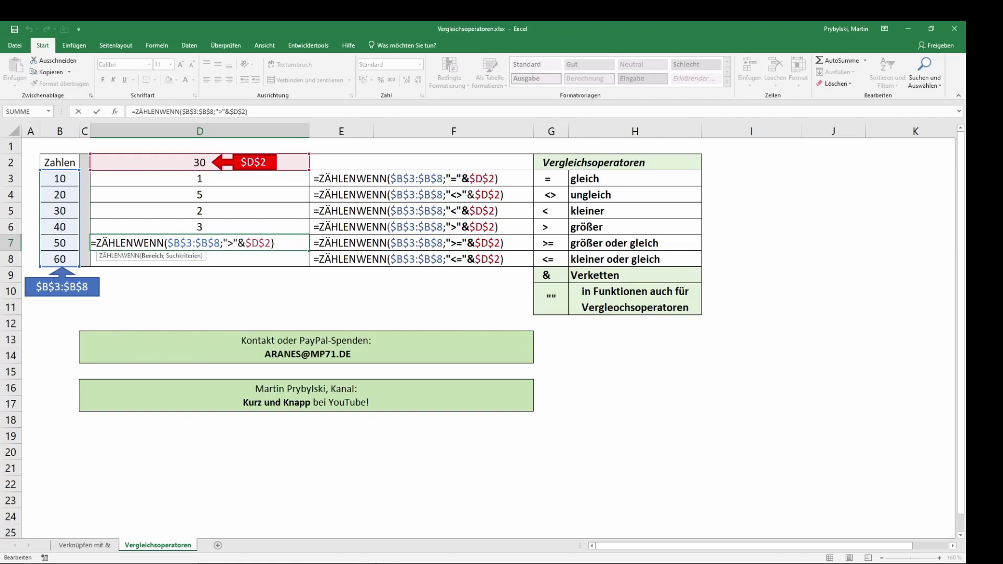
{"action": "left_click", "coordinate": [227, 243]}
{"action": "left_click", "coordinate": [234, 243]}
{"action": "type", "text": "="}
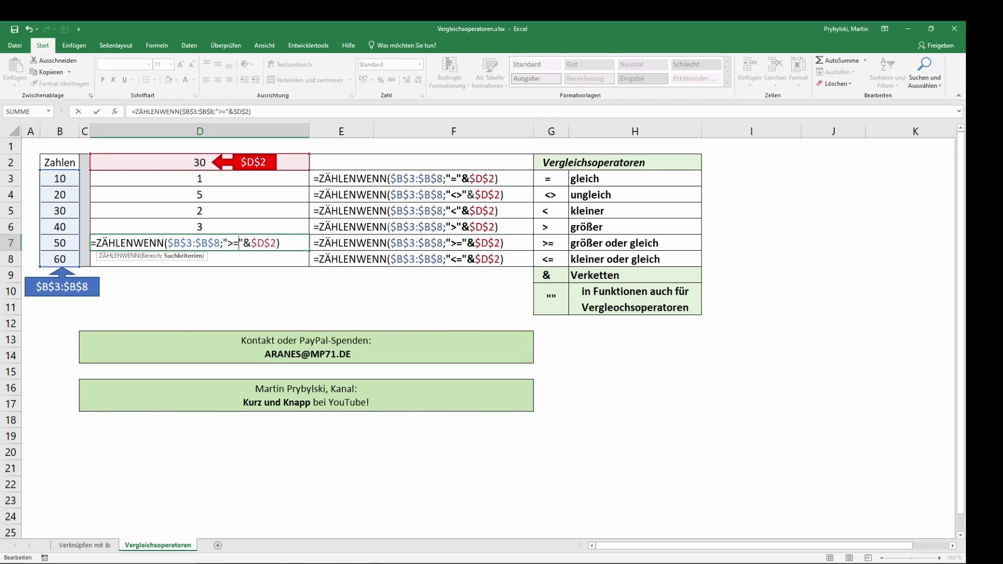
{"action": "key", "text": "Return"}
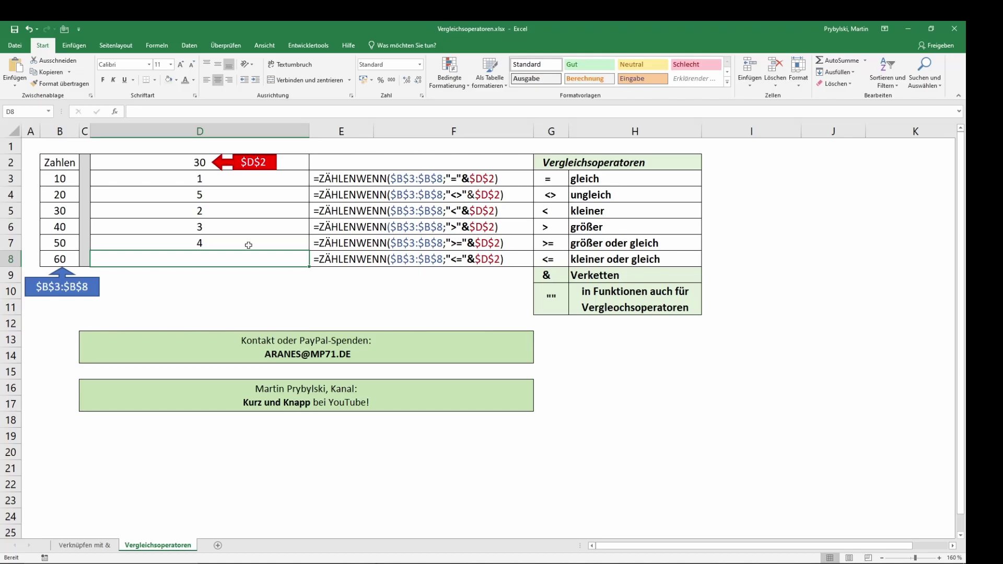
Copy the D7 formula into D8 and change ">=" to "<=", giving 3.
{"action": "left_click", "coordinate": [267, 244]}
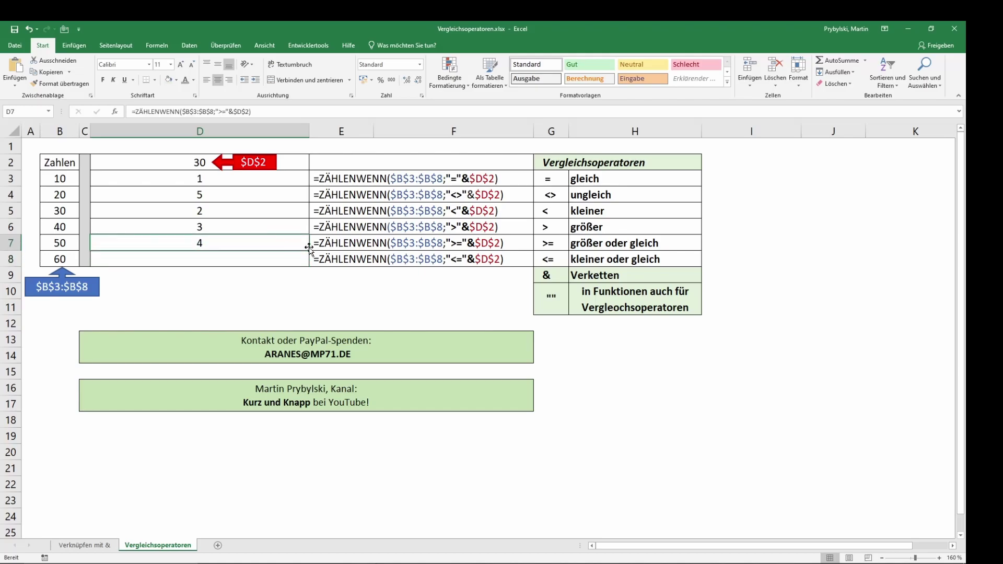
{"action": "left_click_drag", "start_coordinate": [310, 246], "coordinate": [244, 263]}
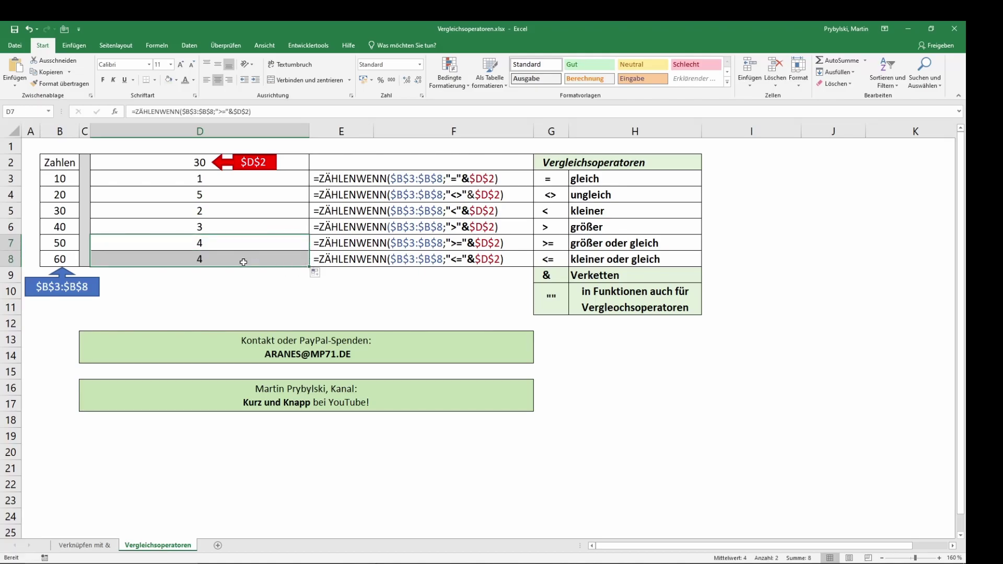
{"action": "double_click", "coordinate": [215, 260]}
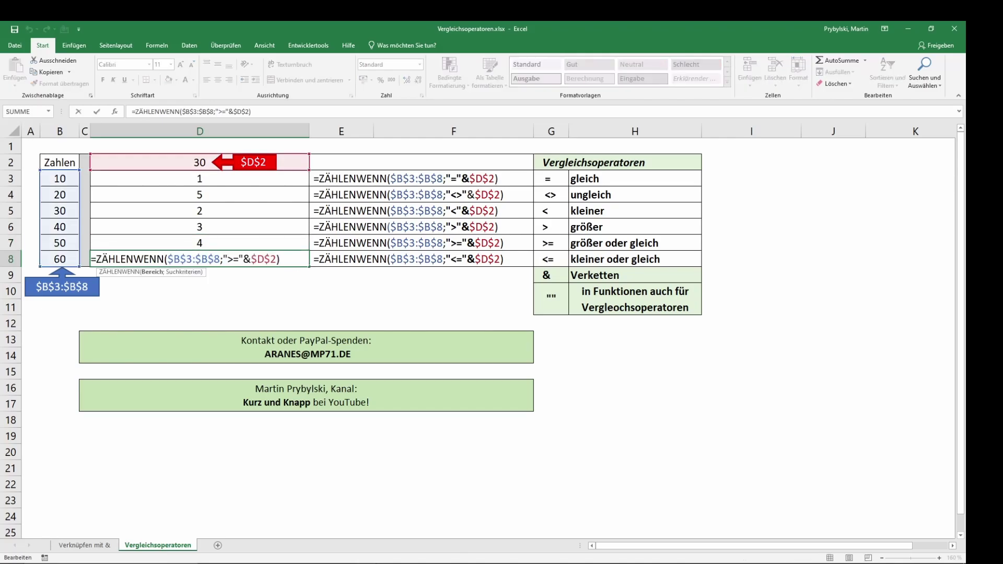
{"action": "left_click", "coordinate": [230, 259]}
{"action": "key", "text": "BackSpace"}
{"action": "type", "text": "<"}
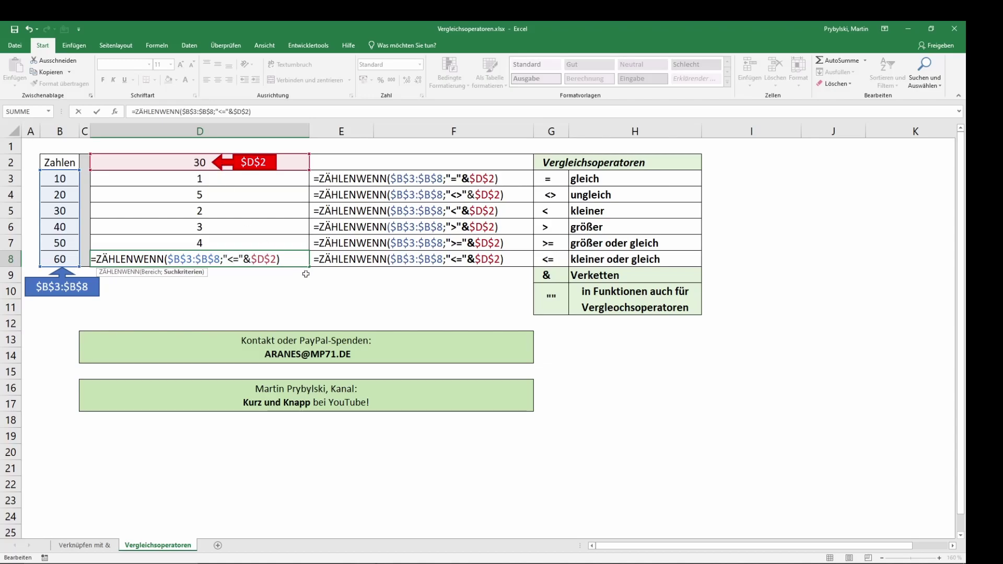
{"action": "key", "text": "Return"}
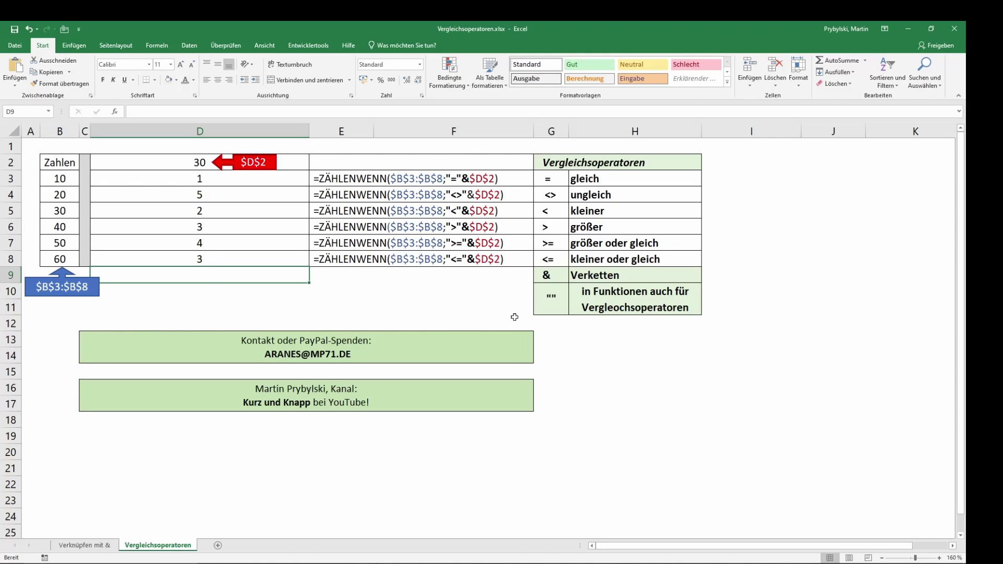
{"action": "left_click", "coordinate": [325, 348]}
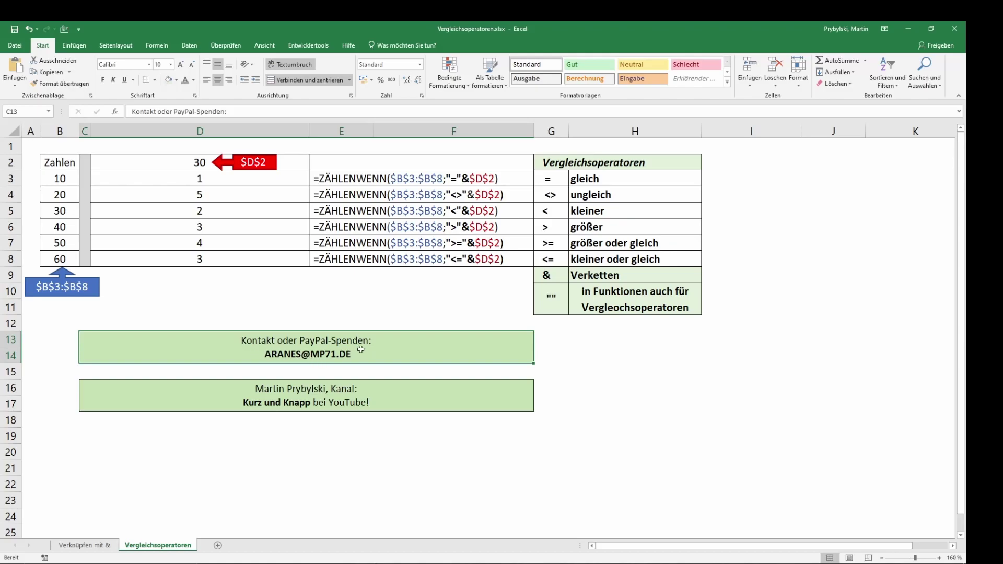
{"action": "left_click", "coordinate": [247, 394]}
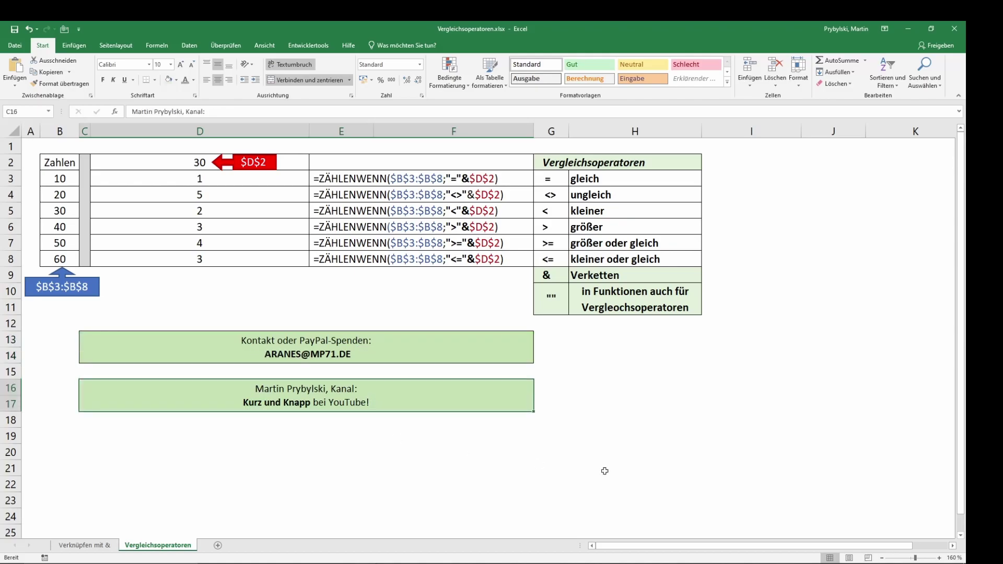